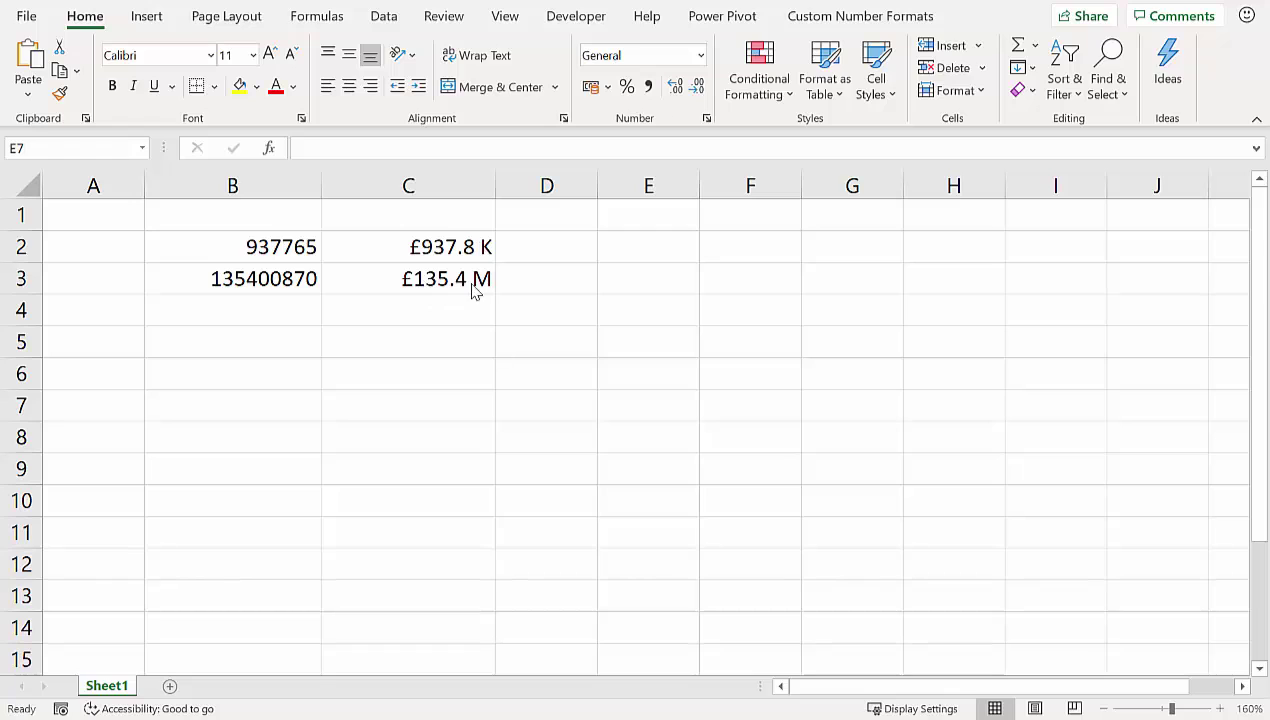
Clear all formatting from column C so it shows plain 937765 and 135400870.
click(422, 187)
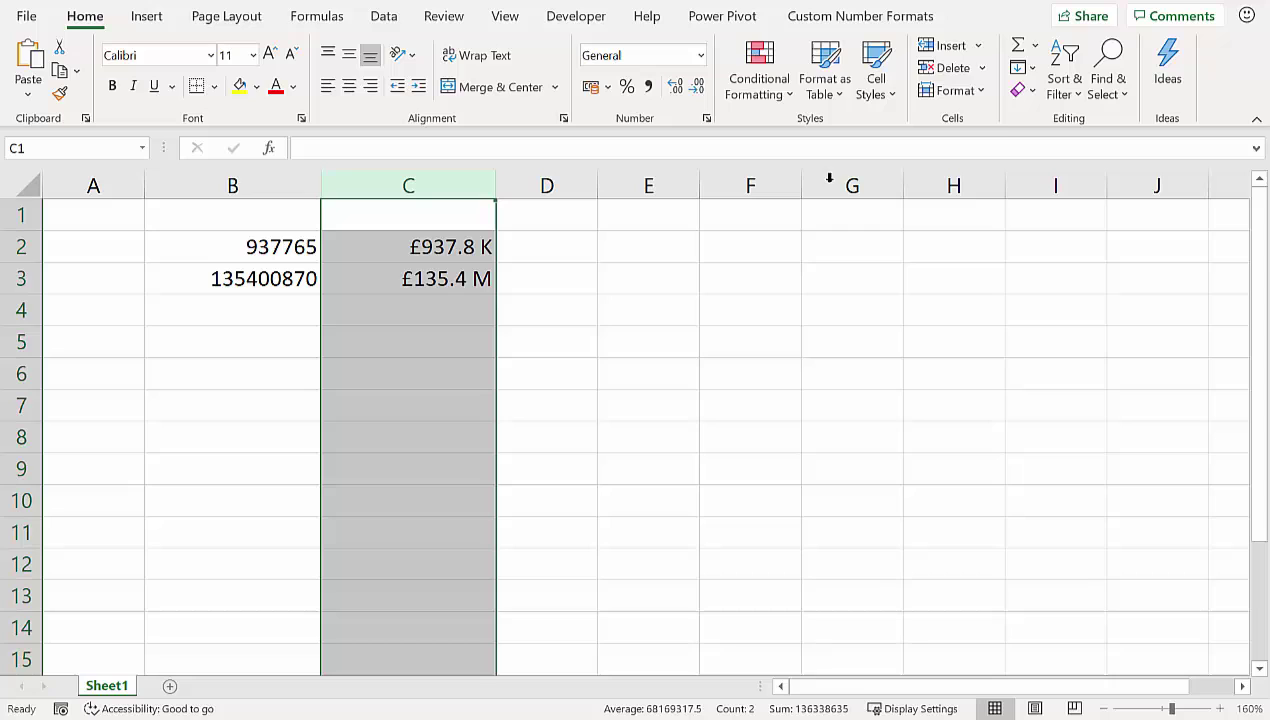
click(1034, 92)
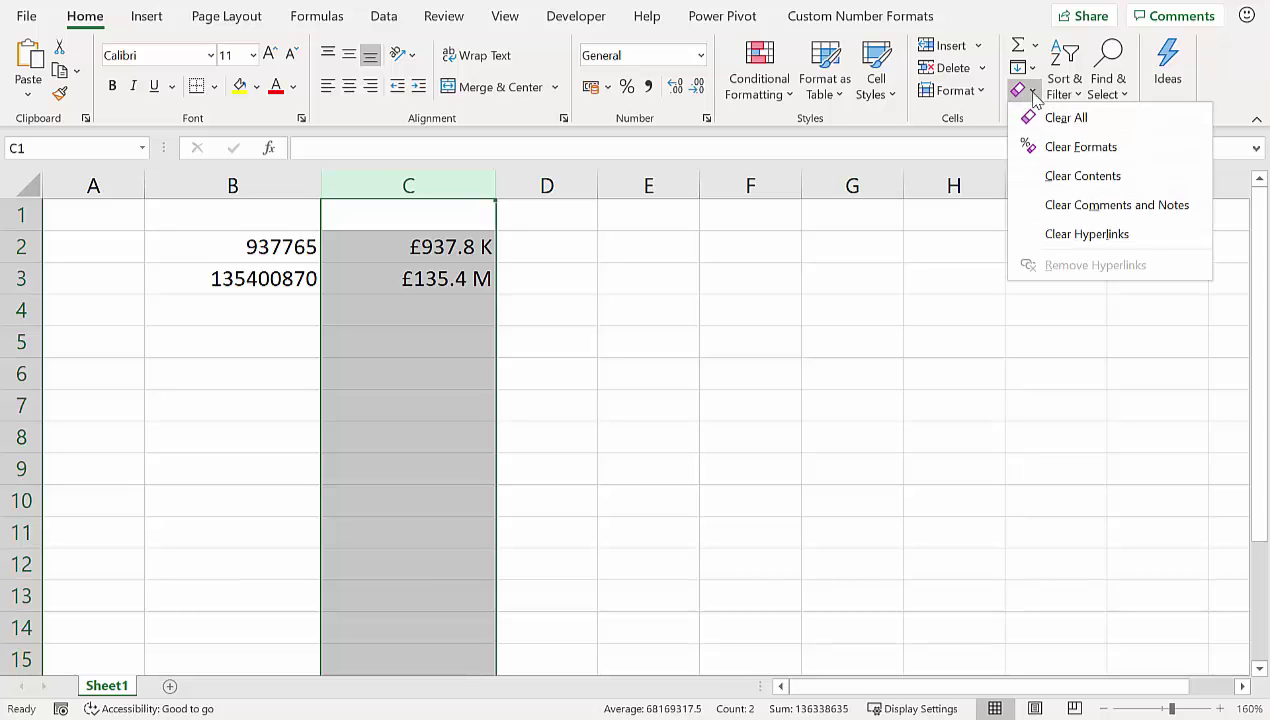
click(1052, 143)
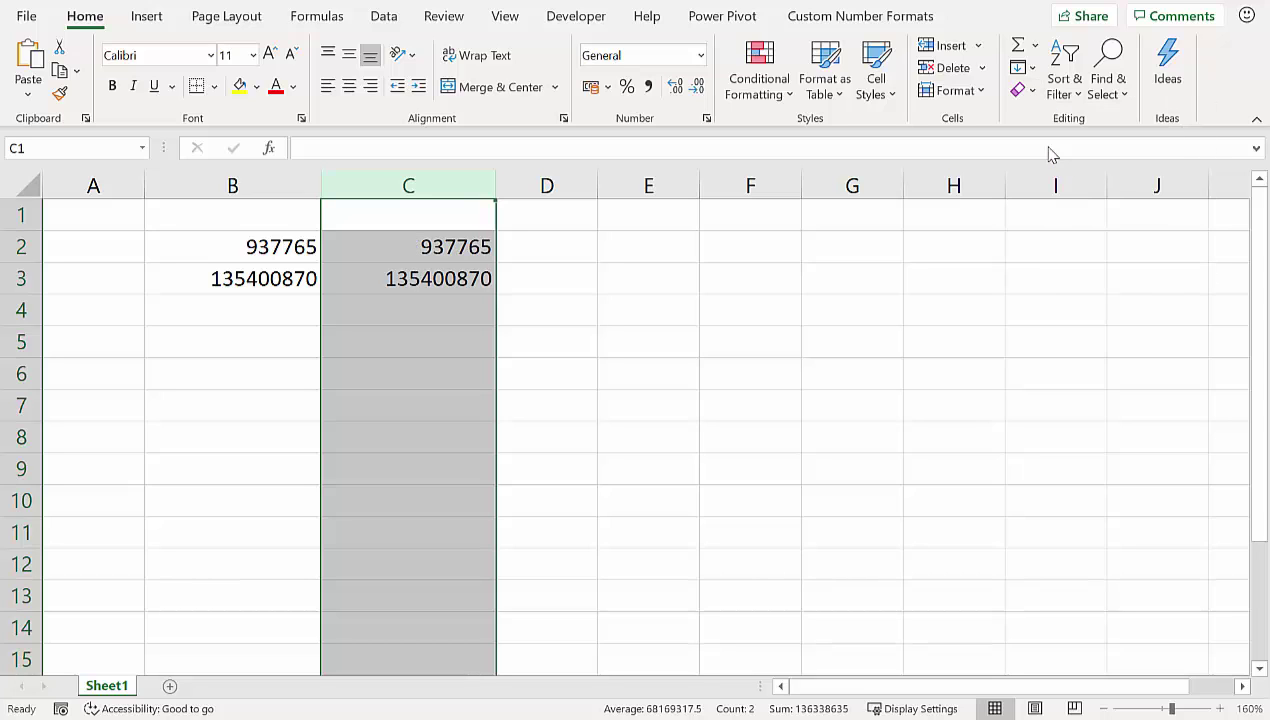
click(422, 250)
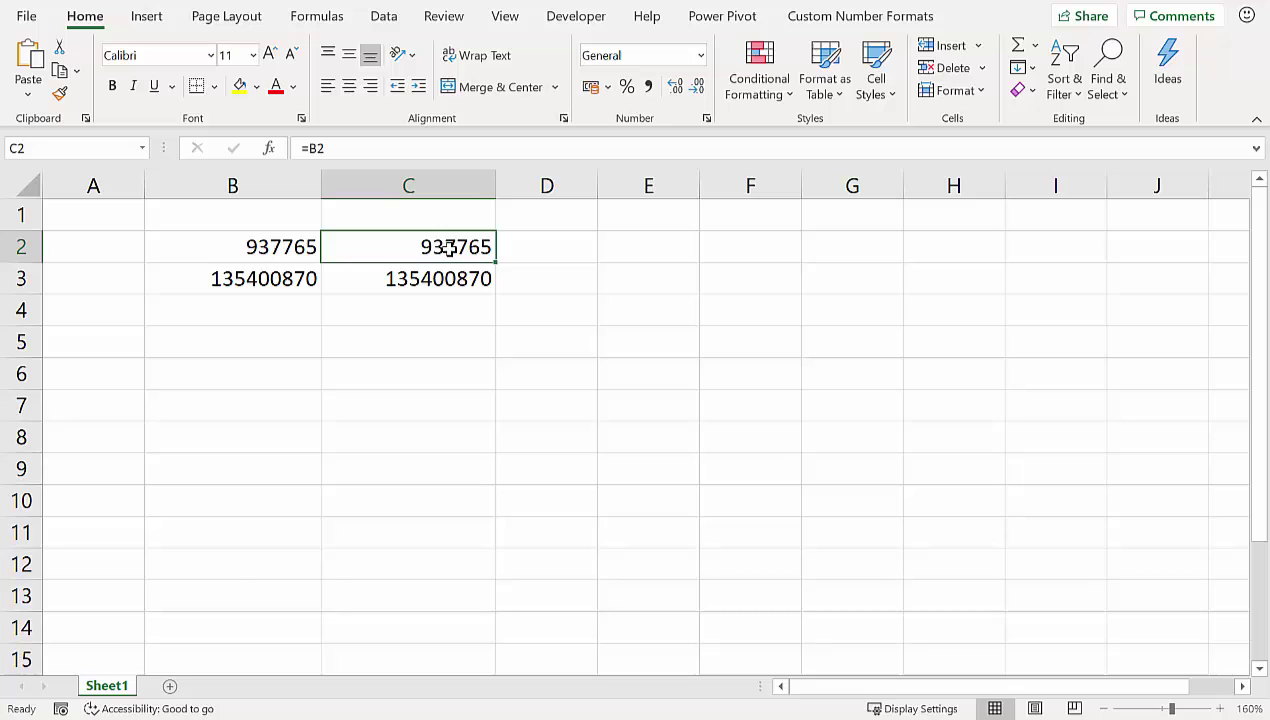
Replace C2's General format with the custom code £#.00, "K" to display £937.77 K.
key(ctrl+1)
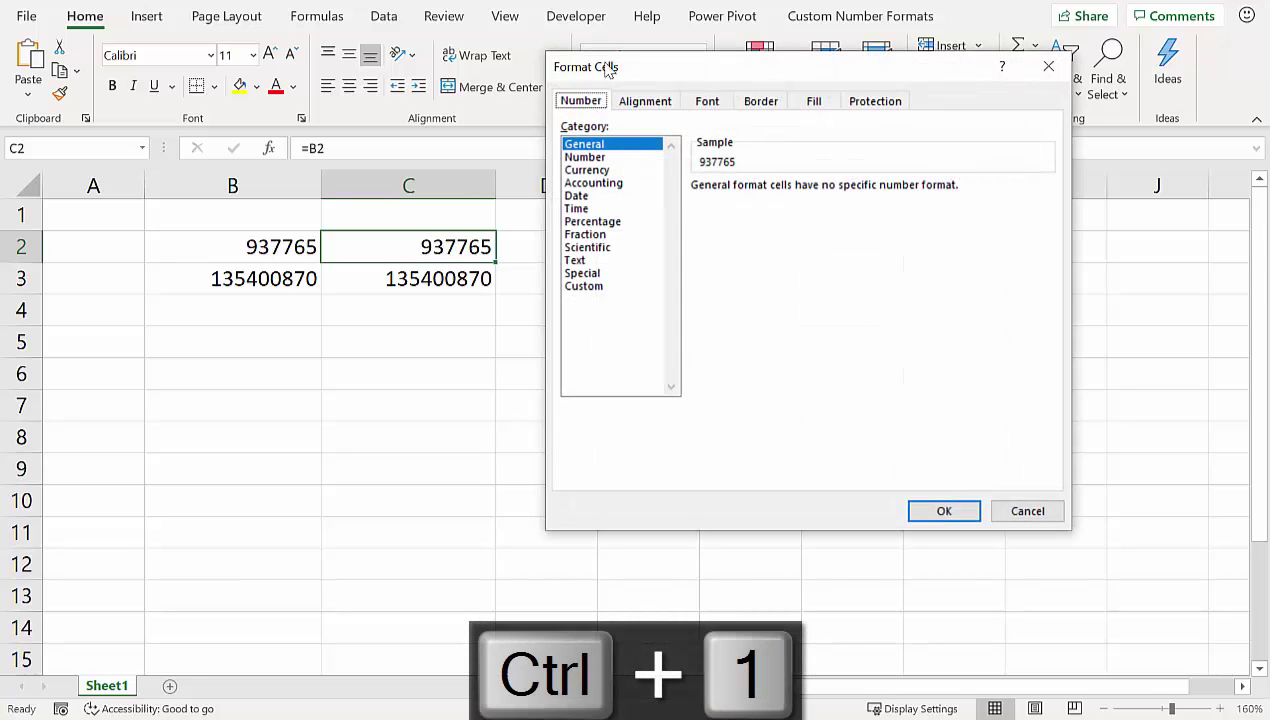
click(585, 287)
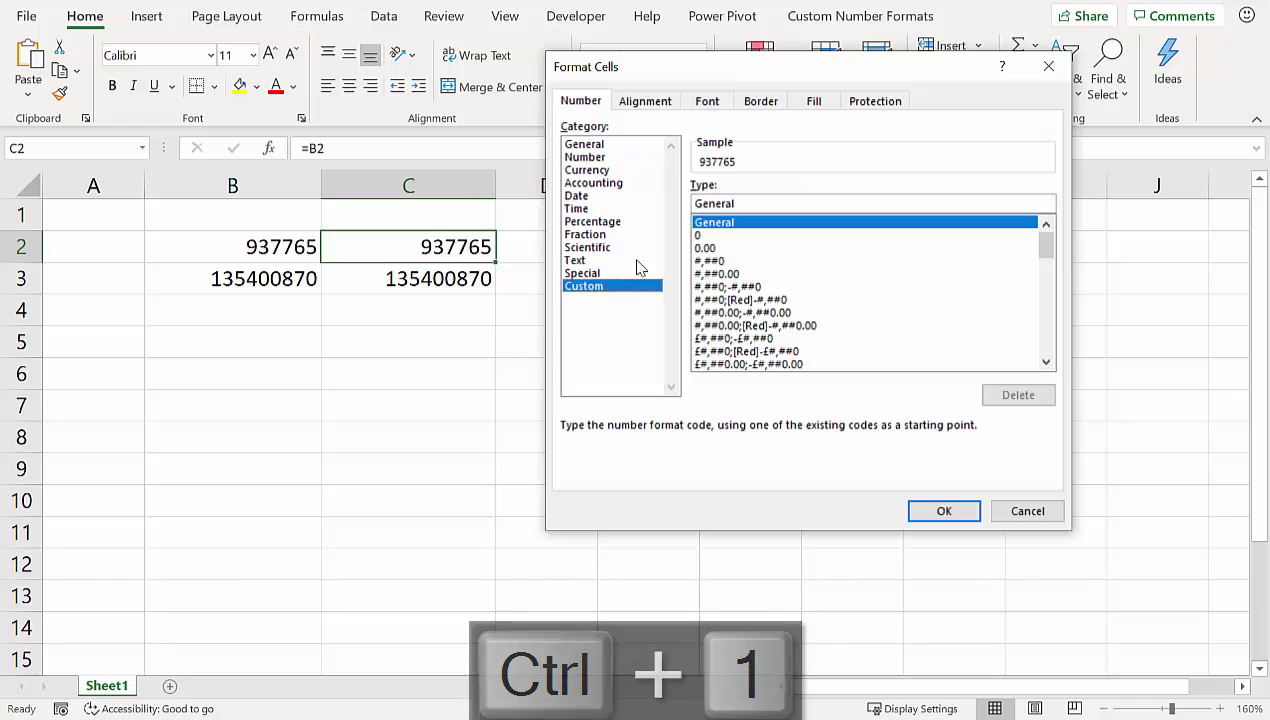
drag(742, 203, 697, 203)
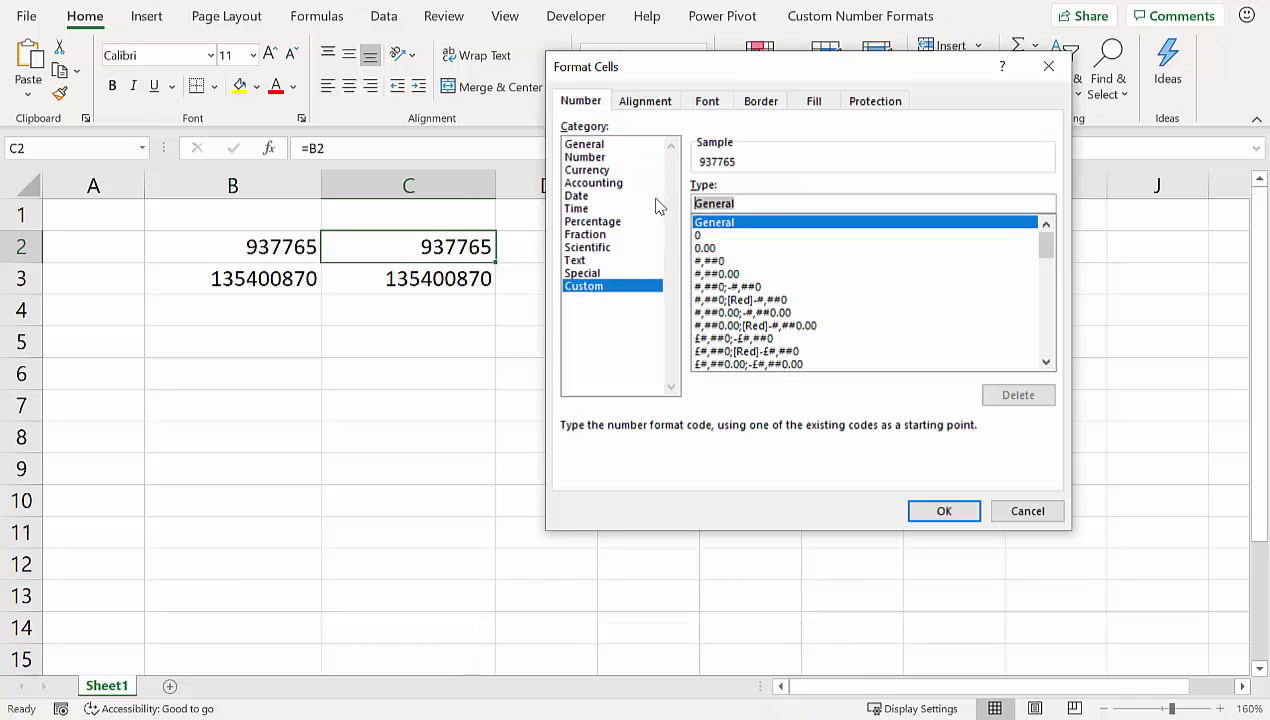
key(BackSpace)
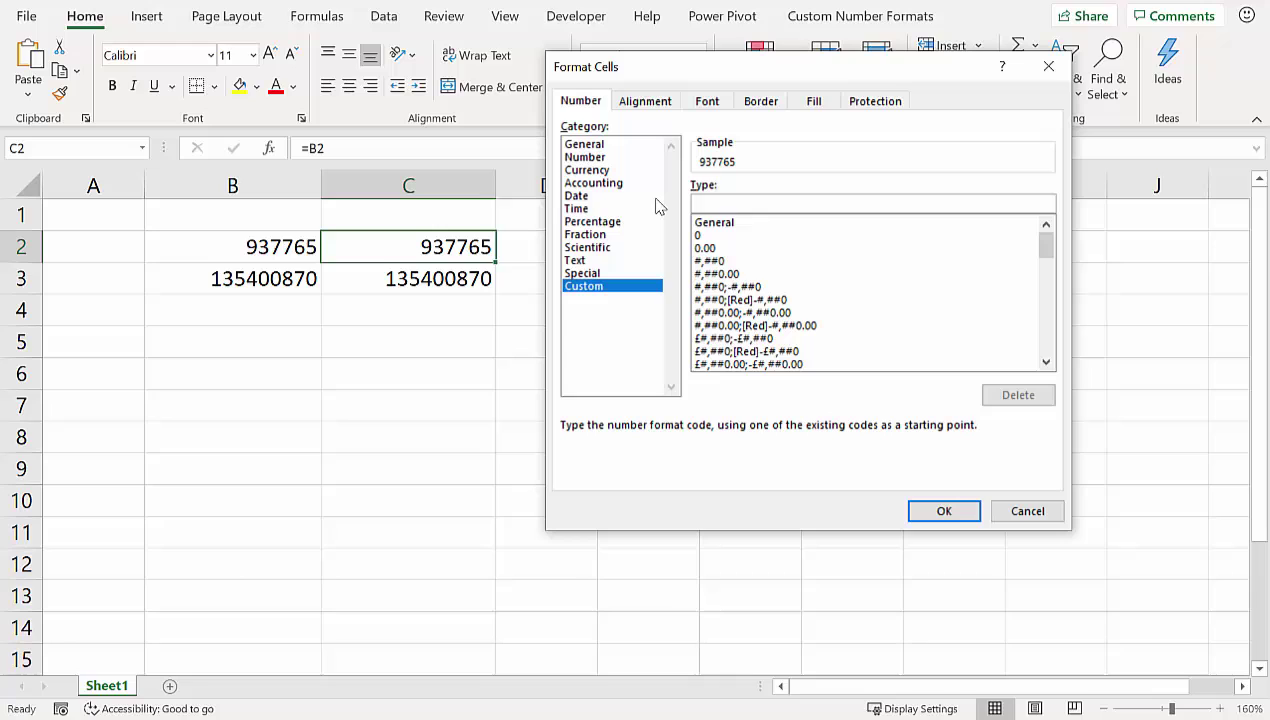
text(£#.00)
text(,)
text("K")
click(952, 517)
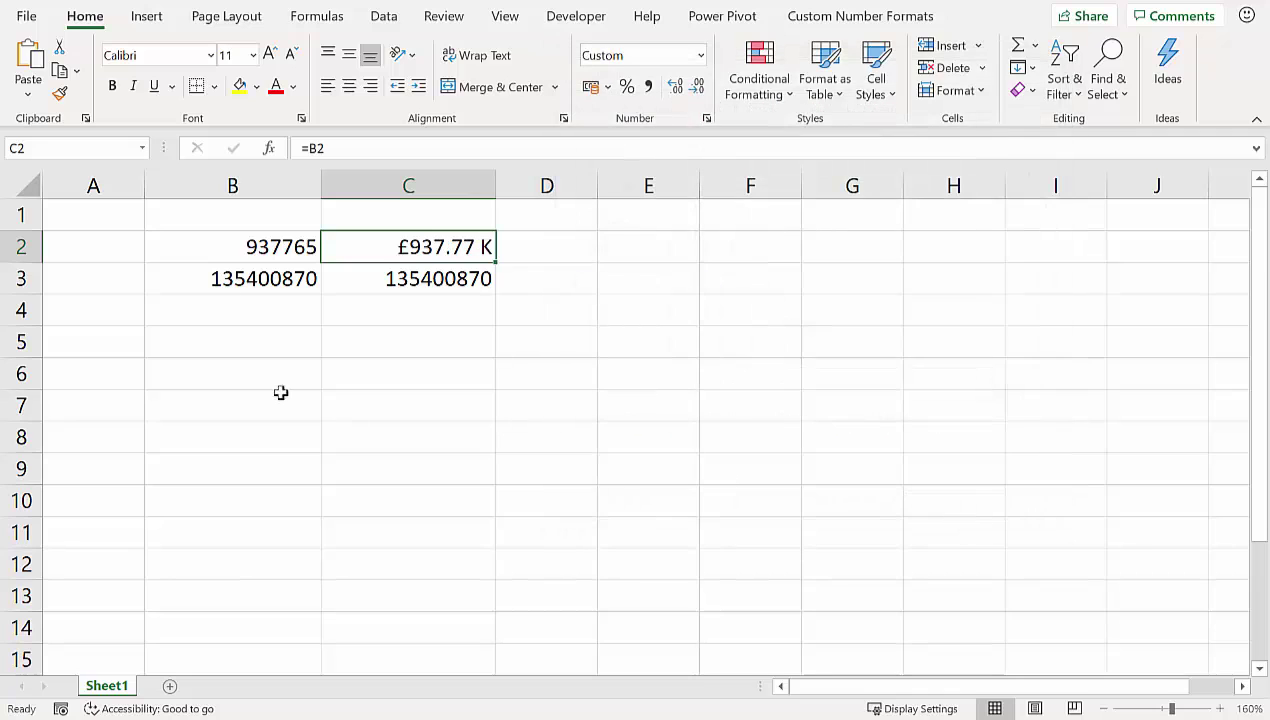
Give C3 the custom format £#.00,, "M" so it displays £135.40 M.
click(443, 282)
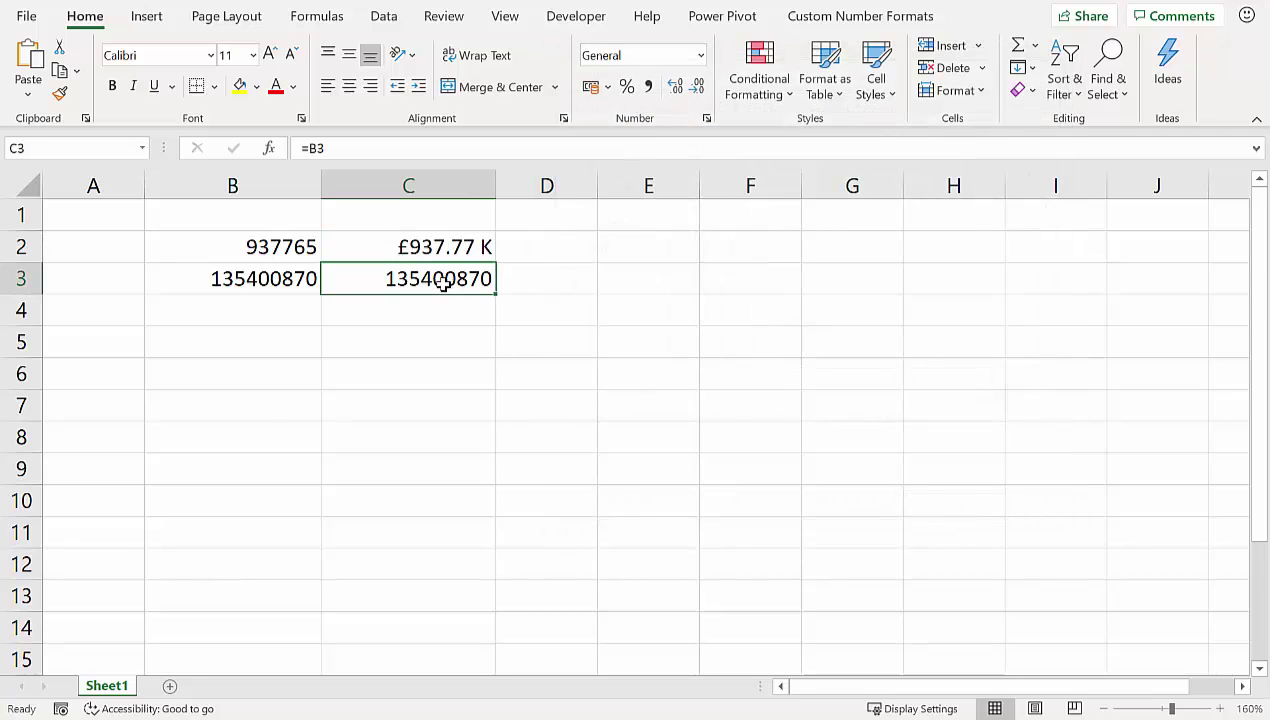
key(ctrl+1)
click(572, 288)
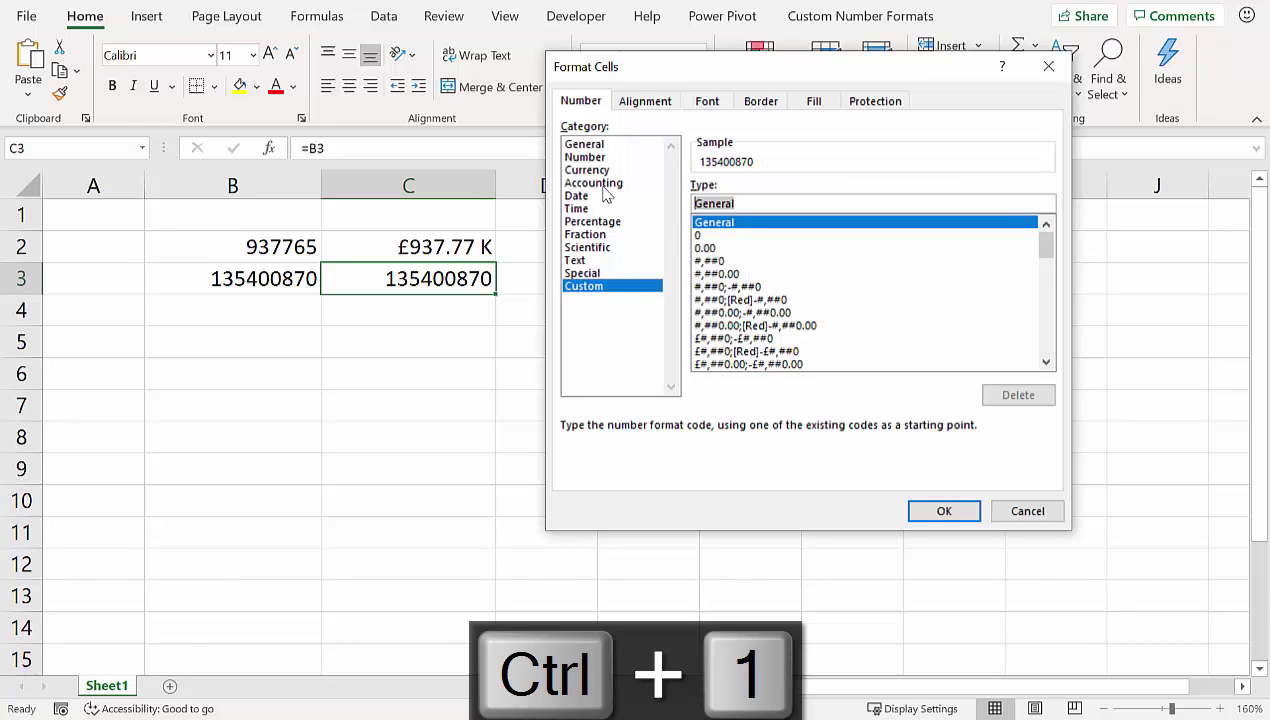
text(£)
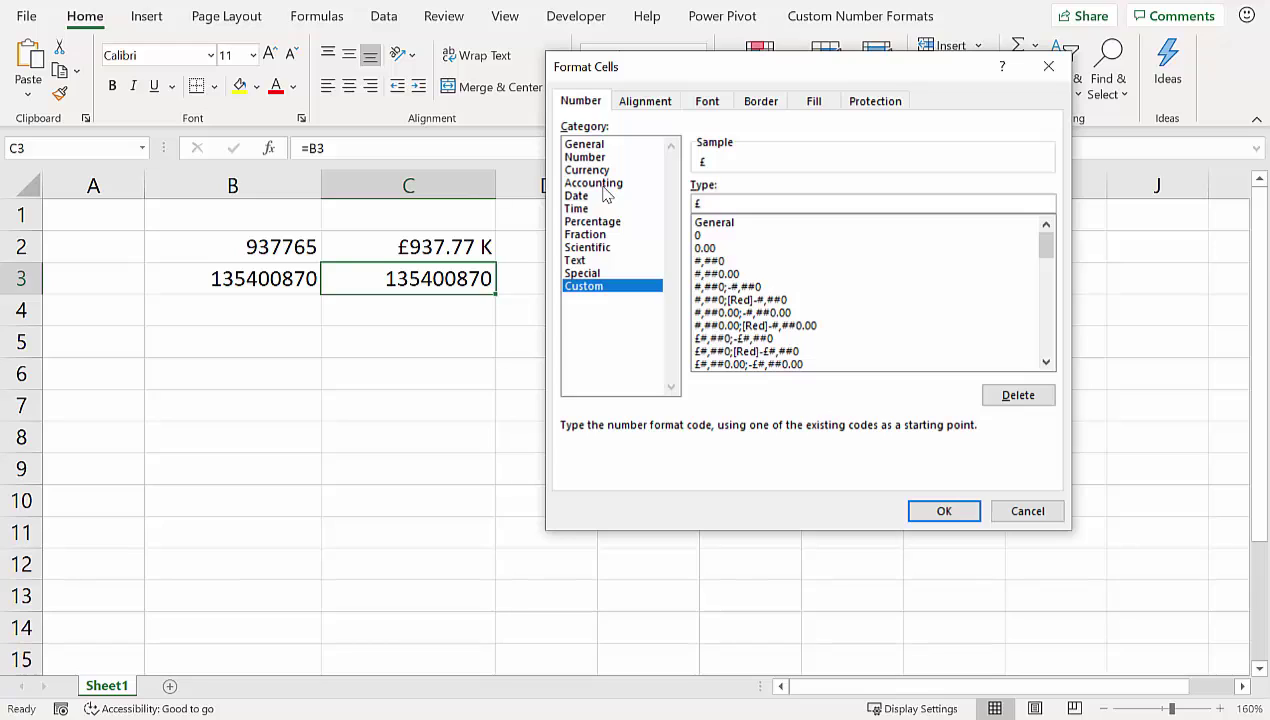
text(#.00,,)
text("M")
click(944, 512)
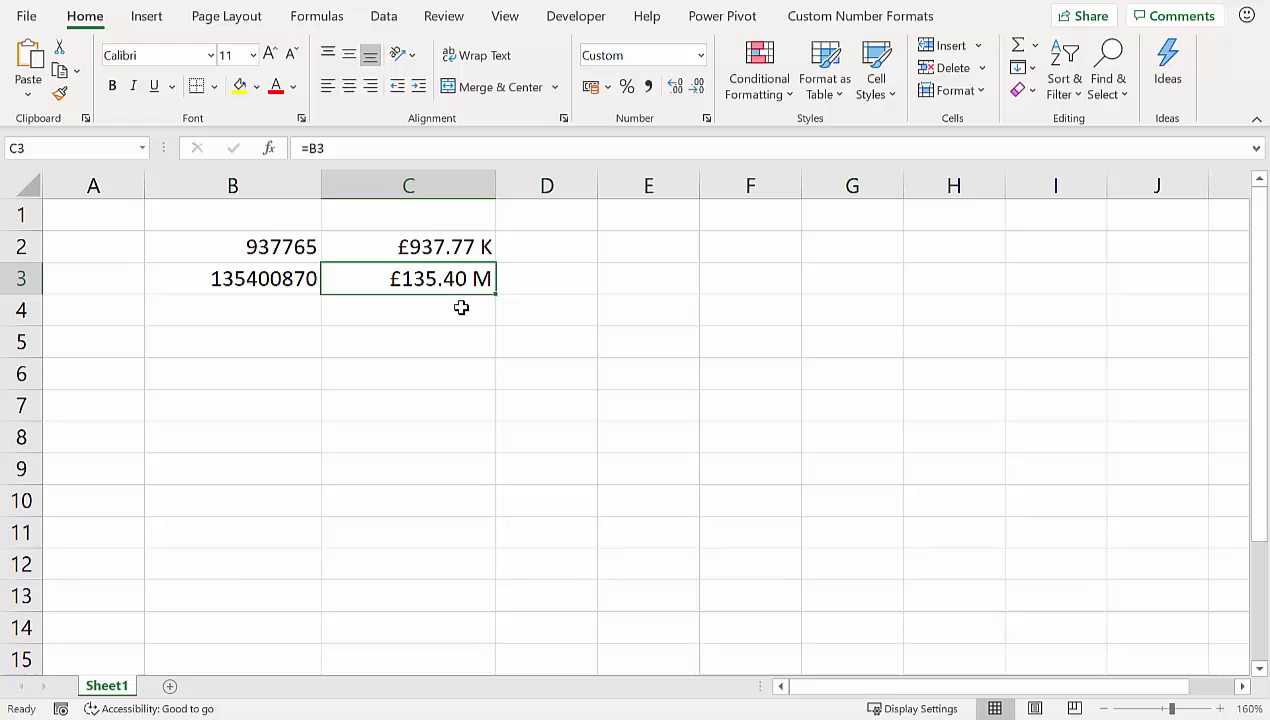
Enter 900000 in B3 so C3 shows £.90 M without a leading zero.
click(270, 280)
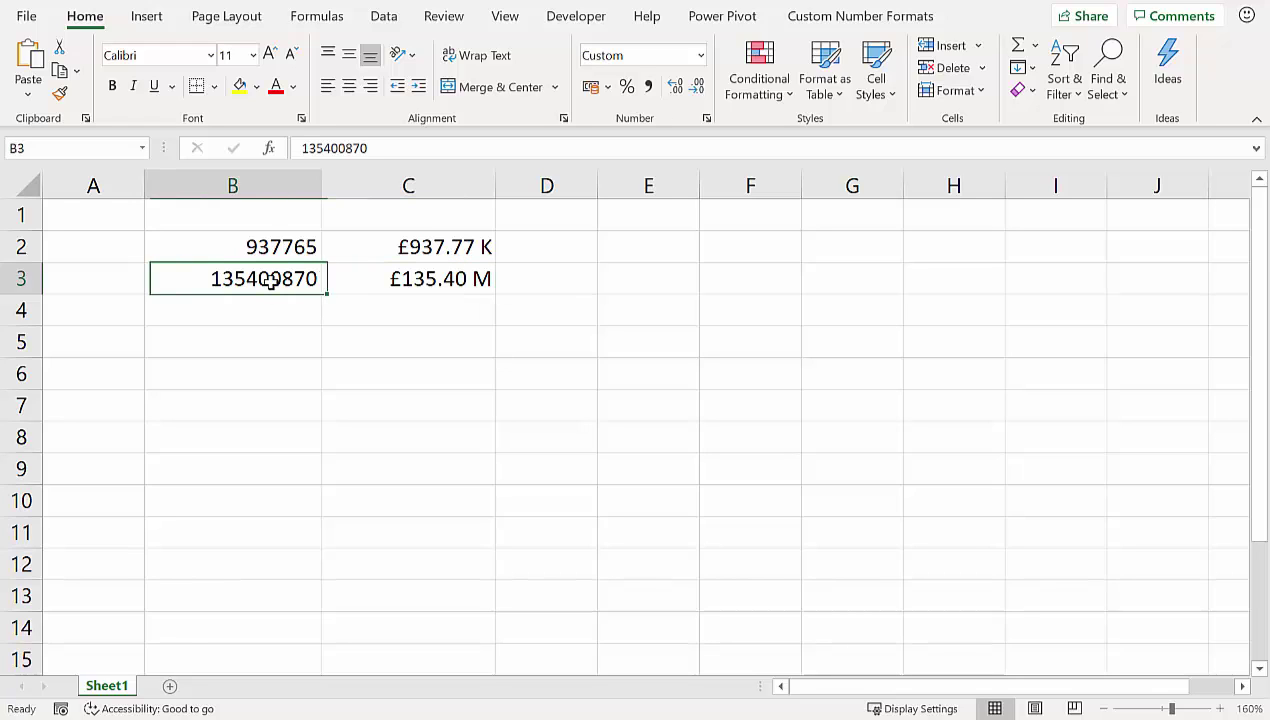
text(90)
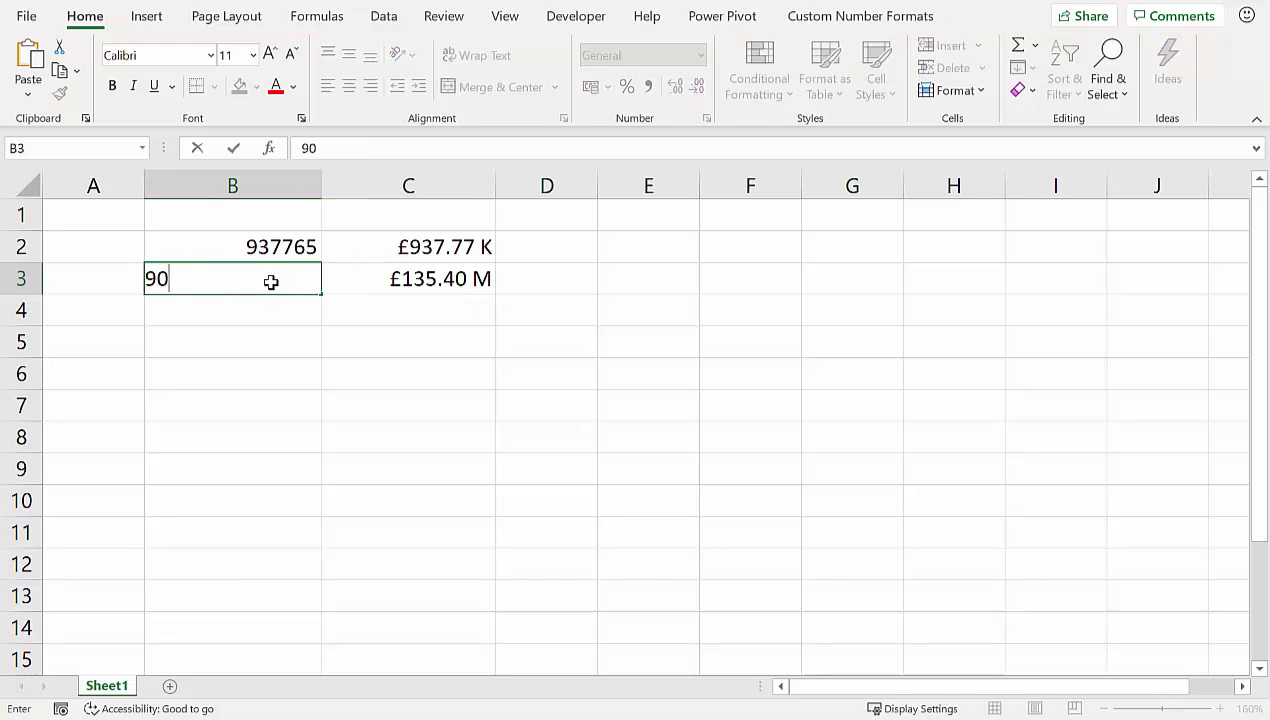
text(0000)
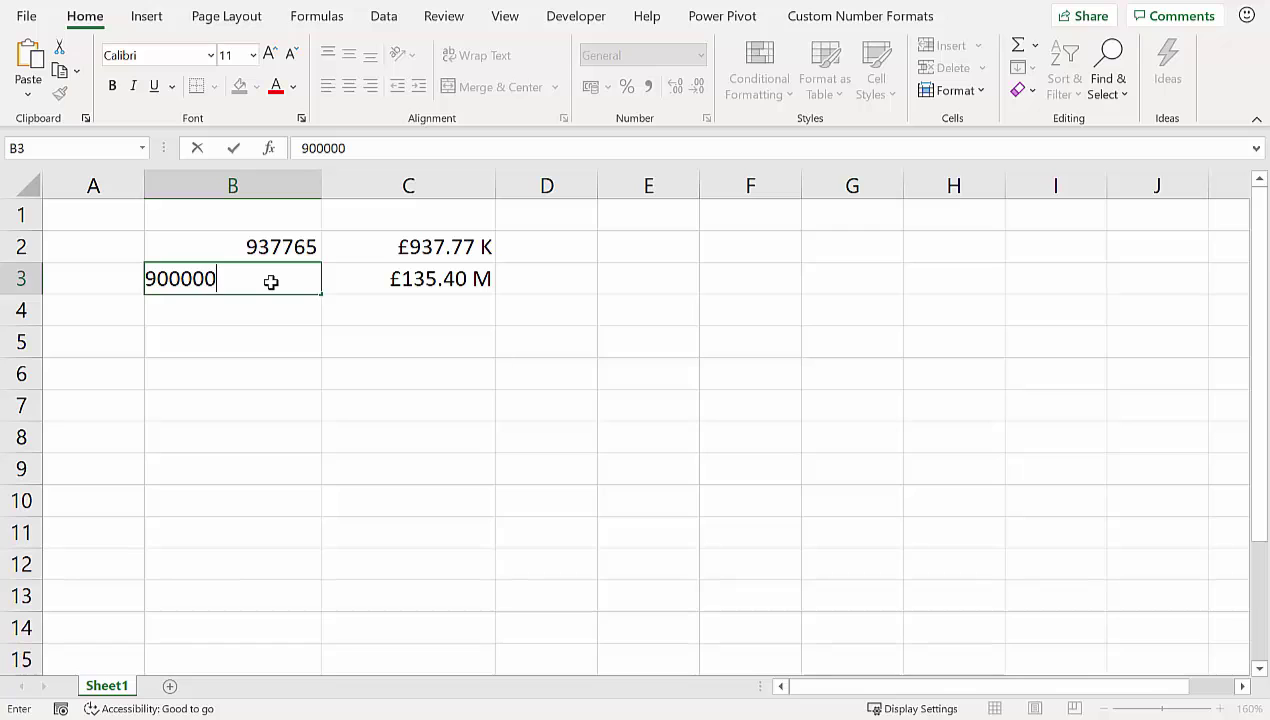
key(Return)
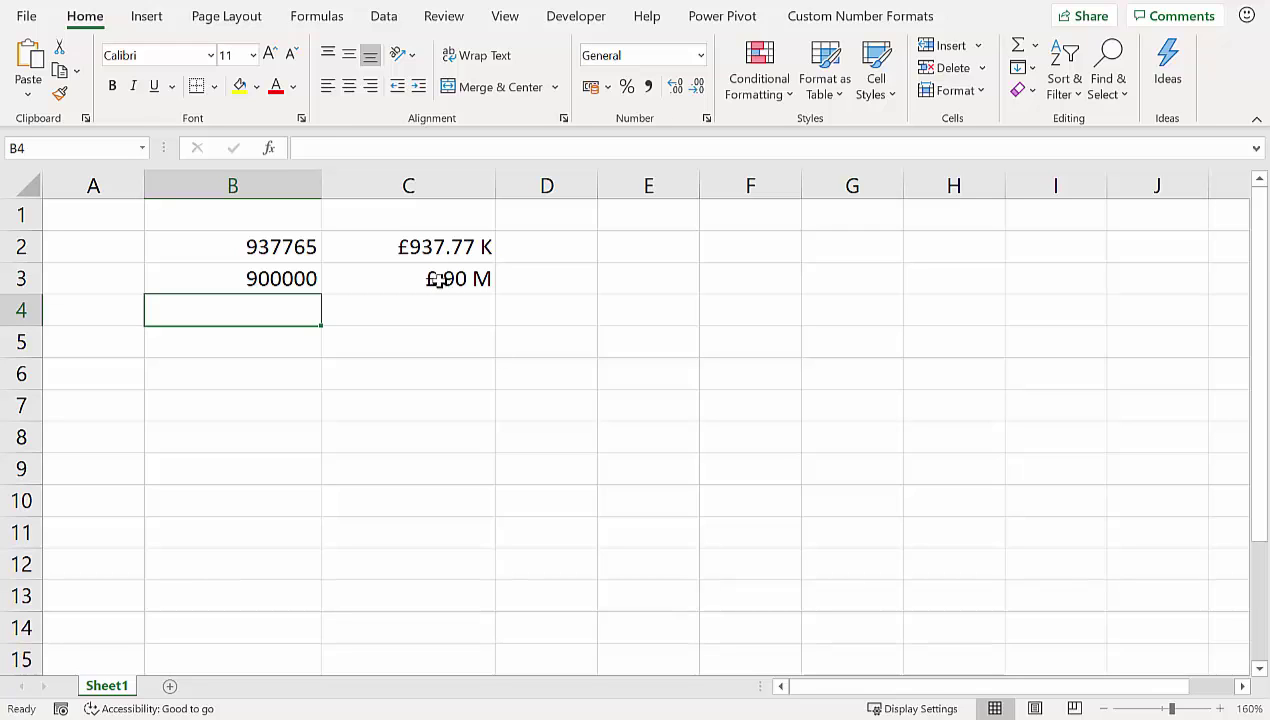
Change C3's format code to £0.00,, "M" so it displays £0.90 M.
click(439, 280)
key(ctrl+1)
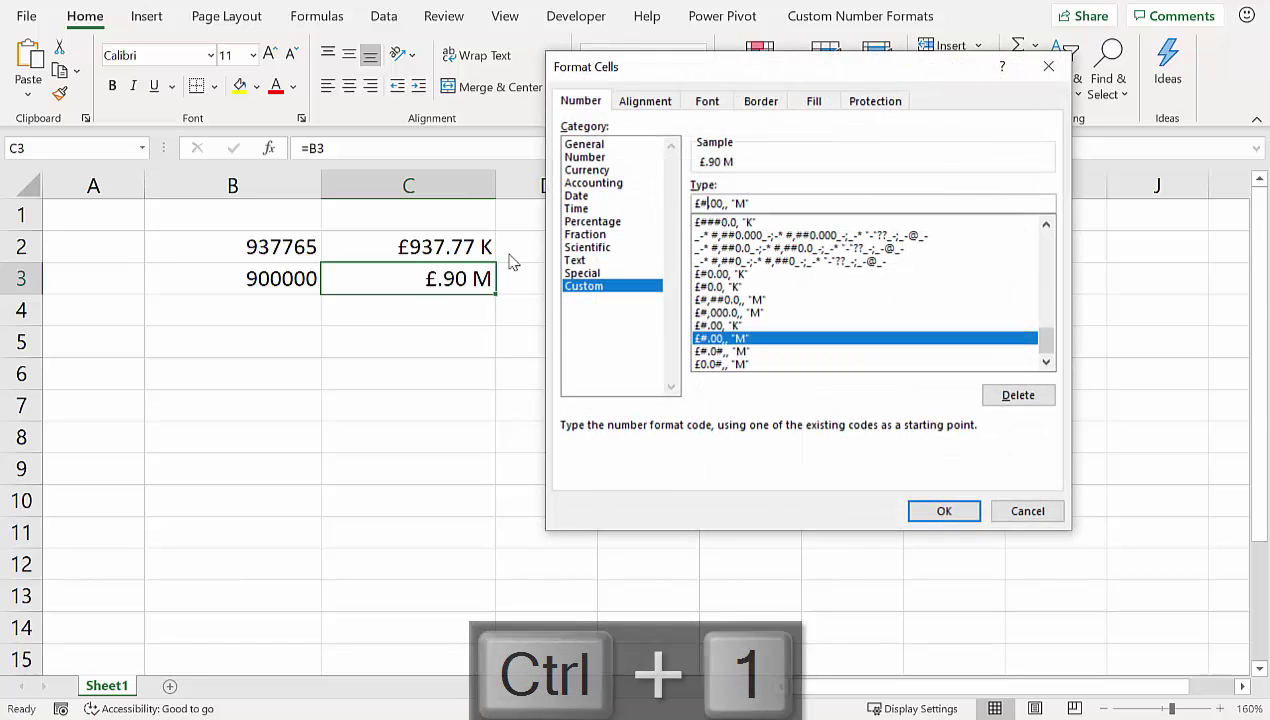
click(708, 205)
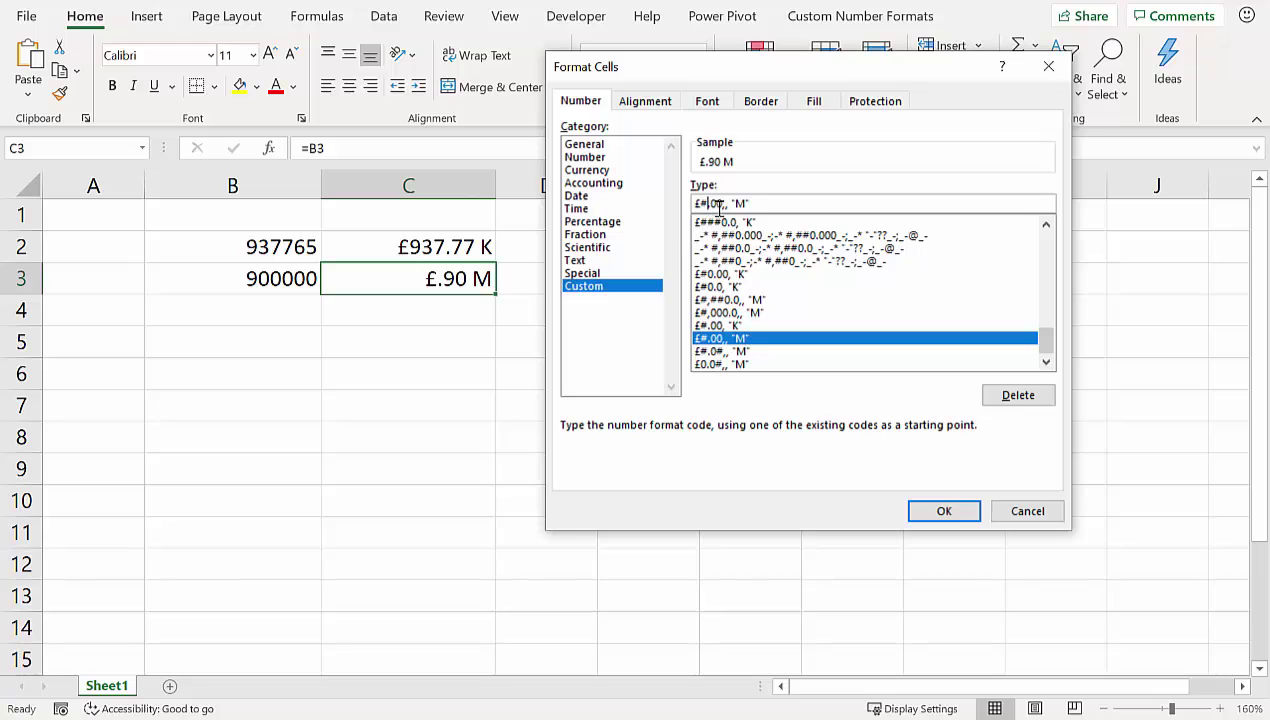
key(BackSpace)
text(0)
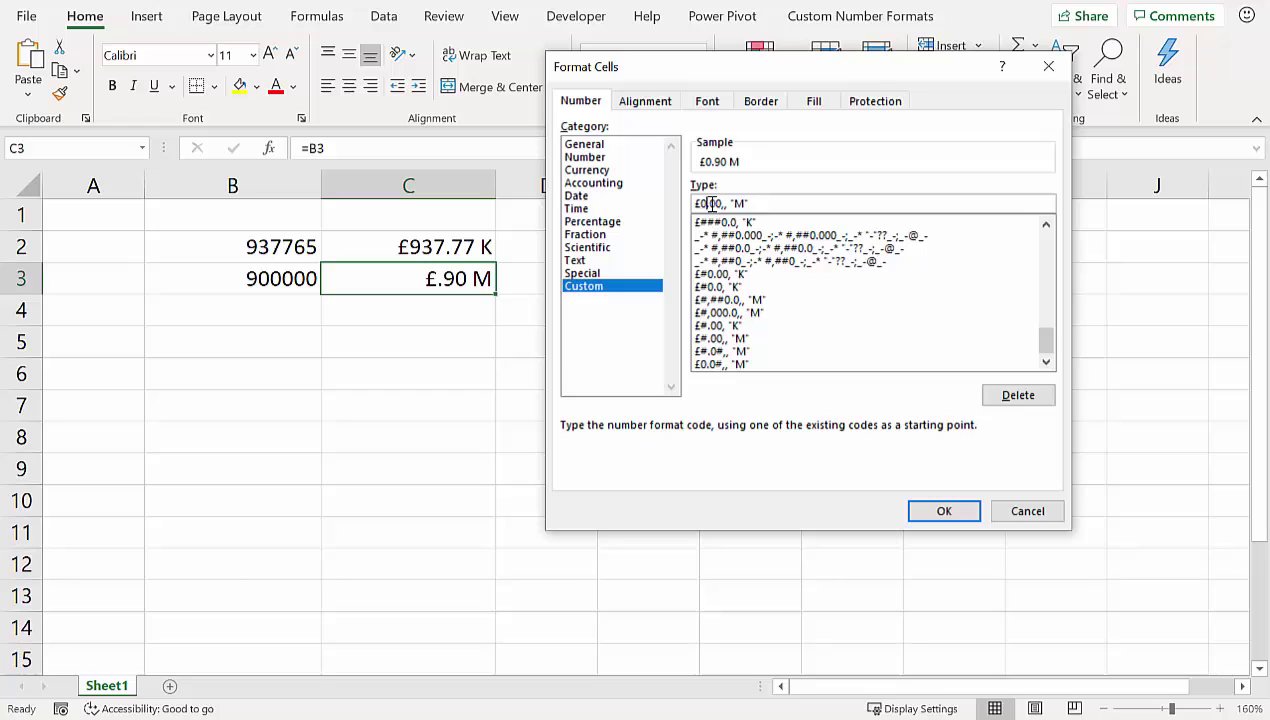
click(940, 511)
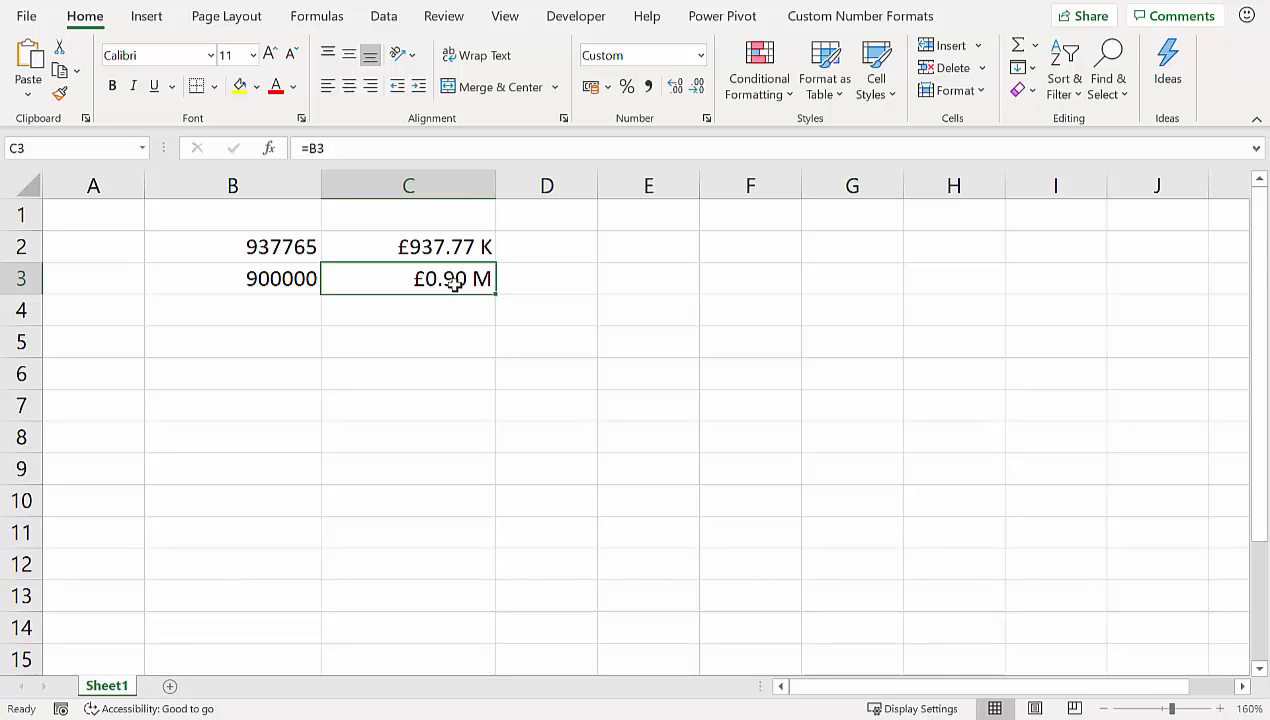
Change C3's format code to £0.0#,, "M" with an optional second decimal.
key(ctrl+1)
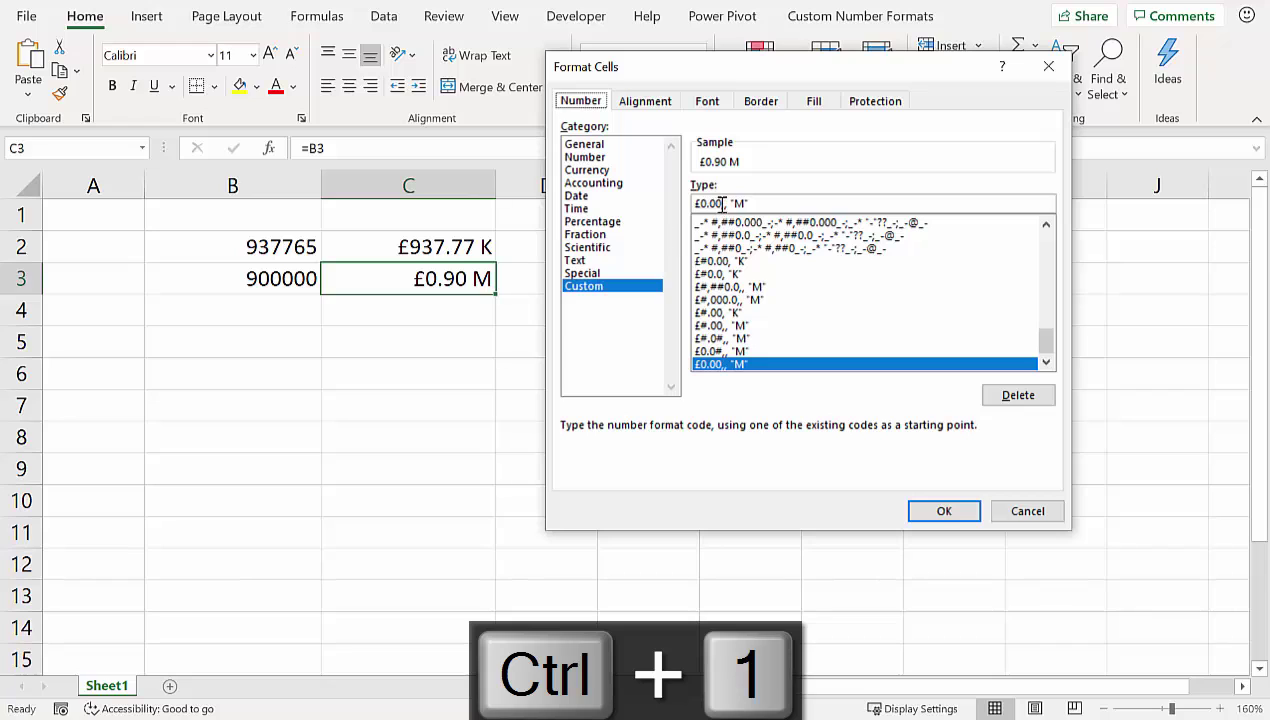
click(715, 203)
key(BackSpace)
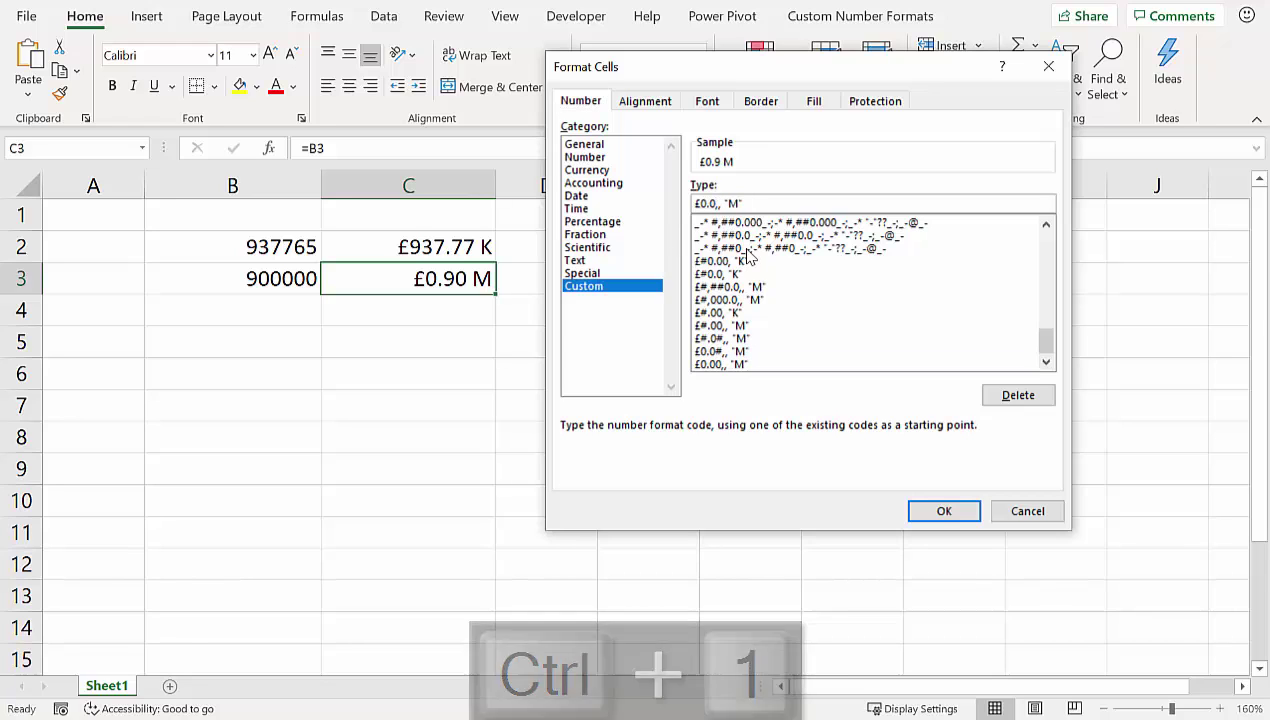
text(#)
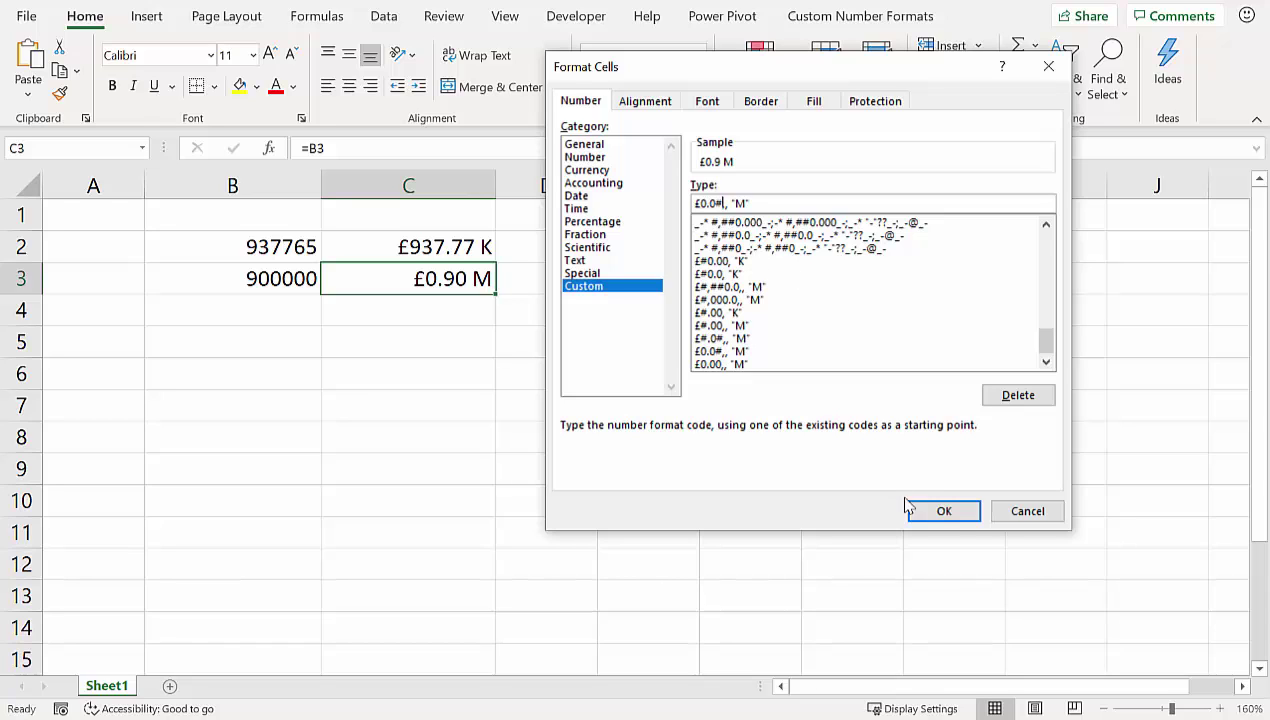
click(955, 520)
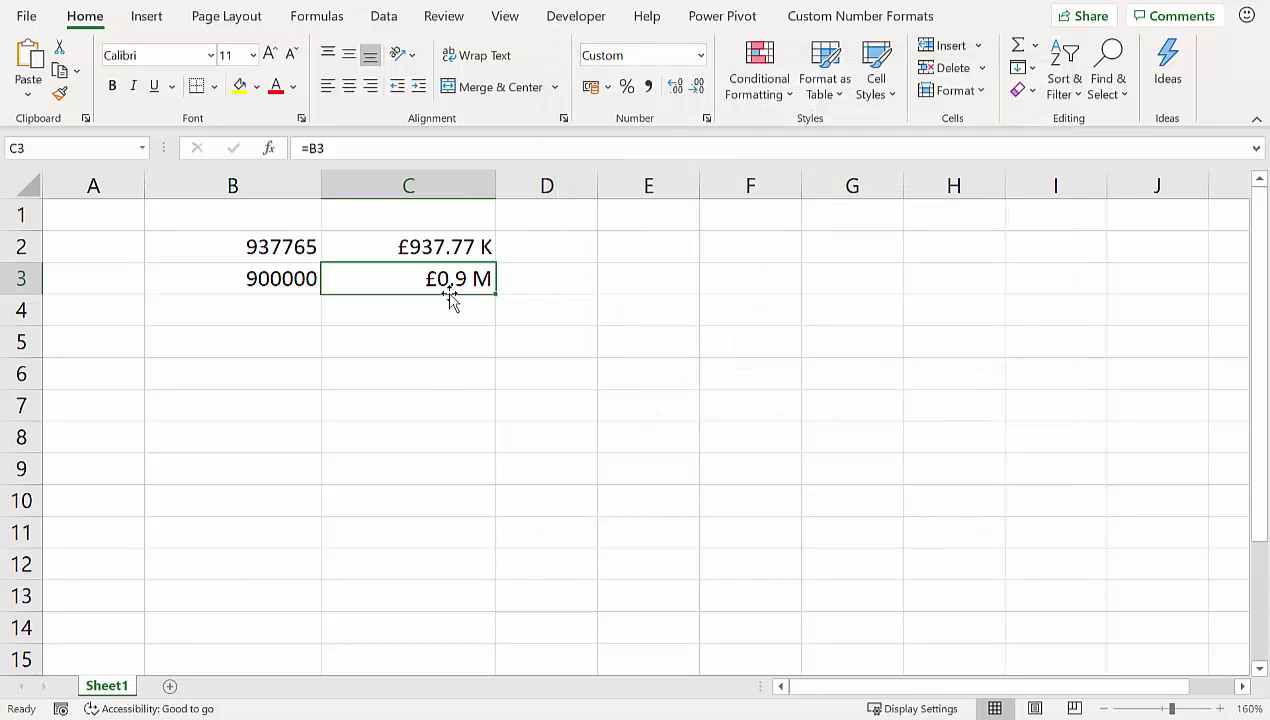
Edit B3 to 950000 so C3 displays £0.95 M.
double_click(288, 278)
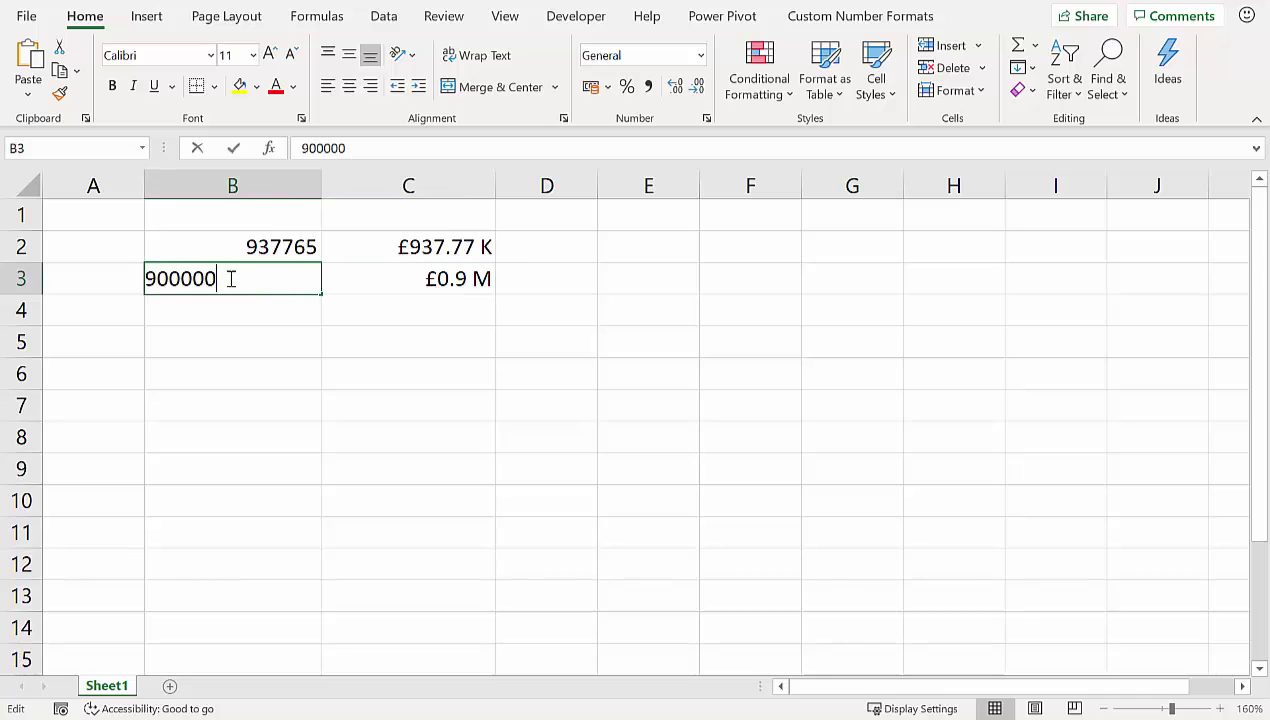
click(167, 278)
key(Delete)
text(5)
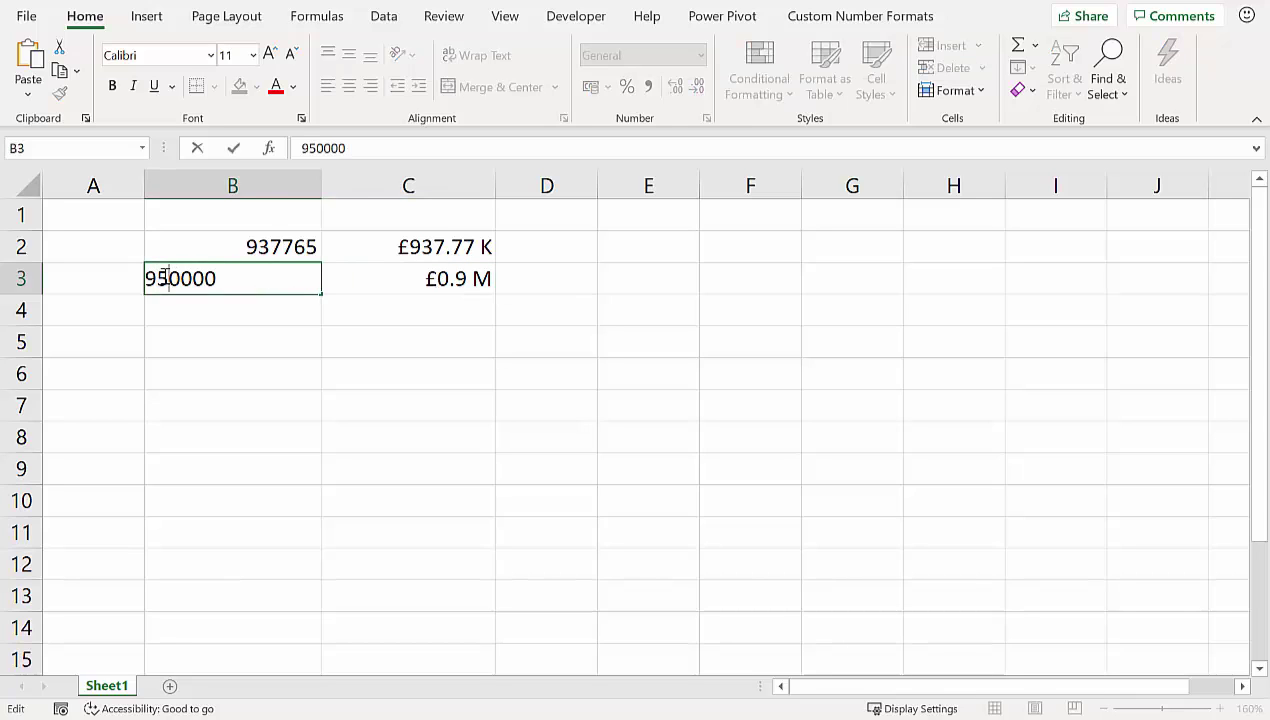
key(Return)
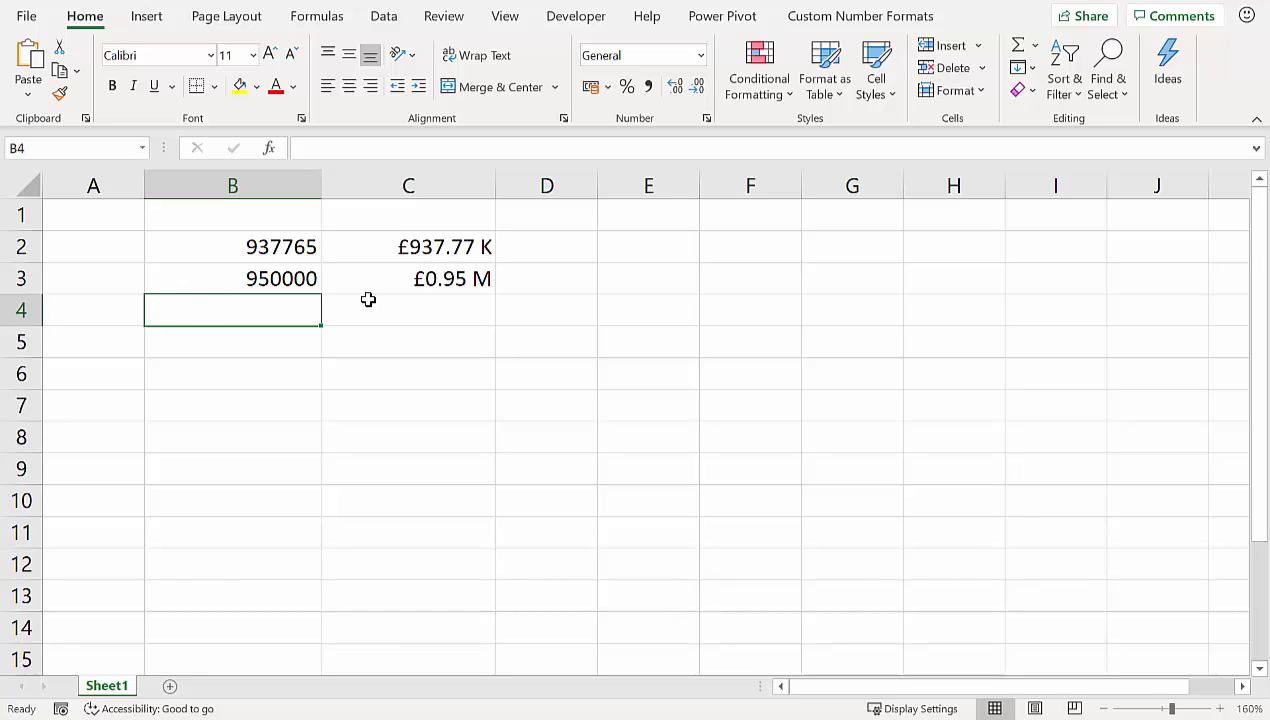
click(411, 283)
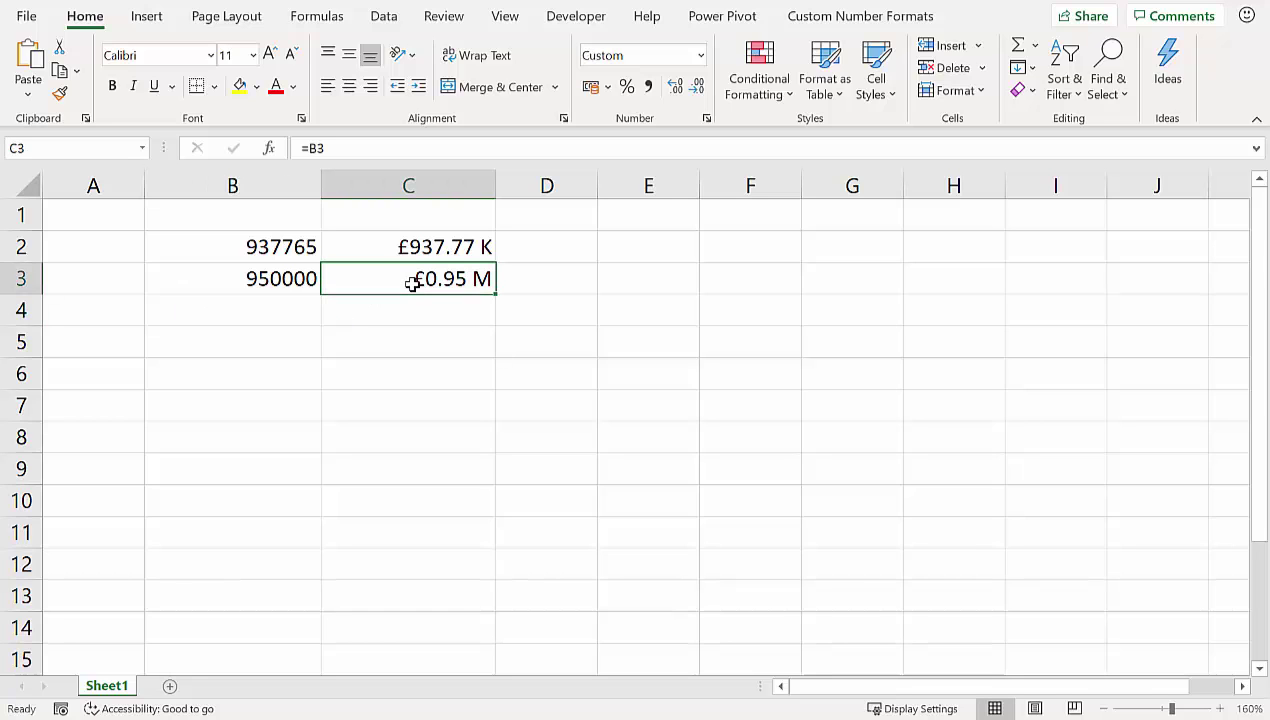
key(ctrl+1)
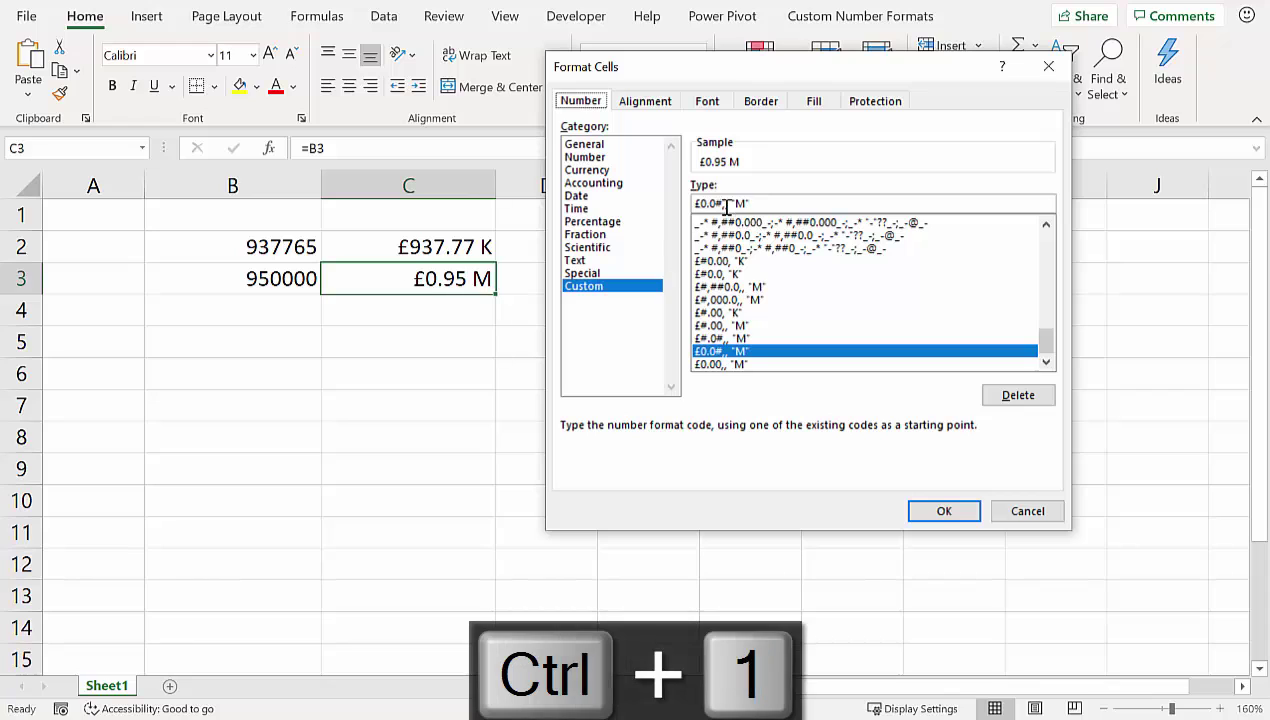
click(727, 204)
key(BackSpace)
text(0)
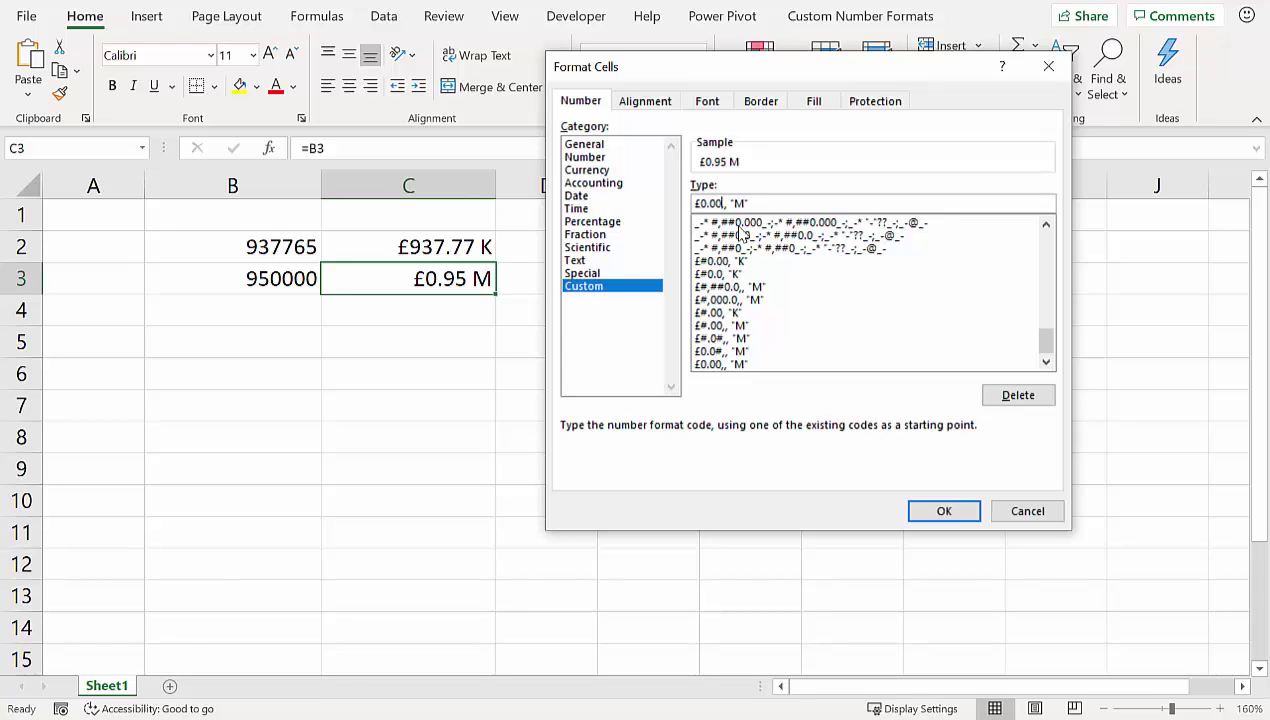
key(BackSpace)
text(#)
click(960, 514)
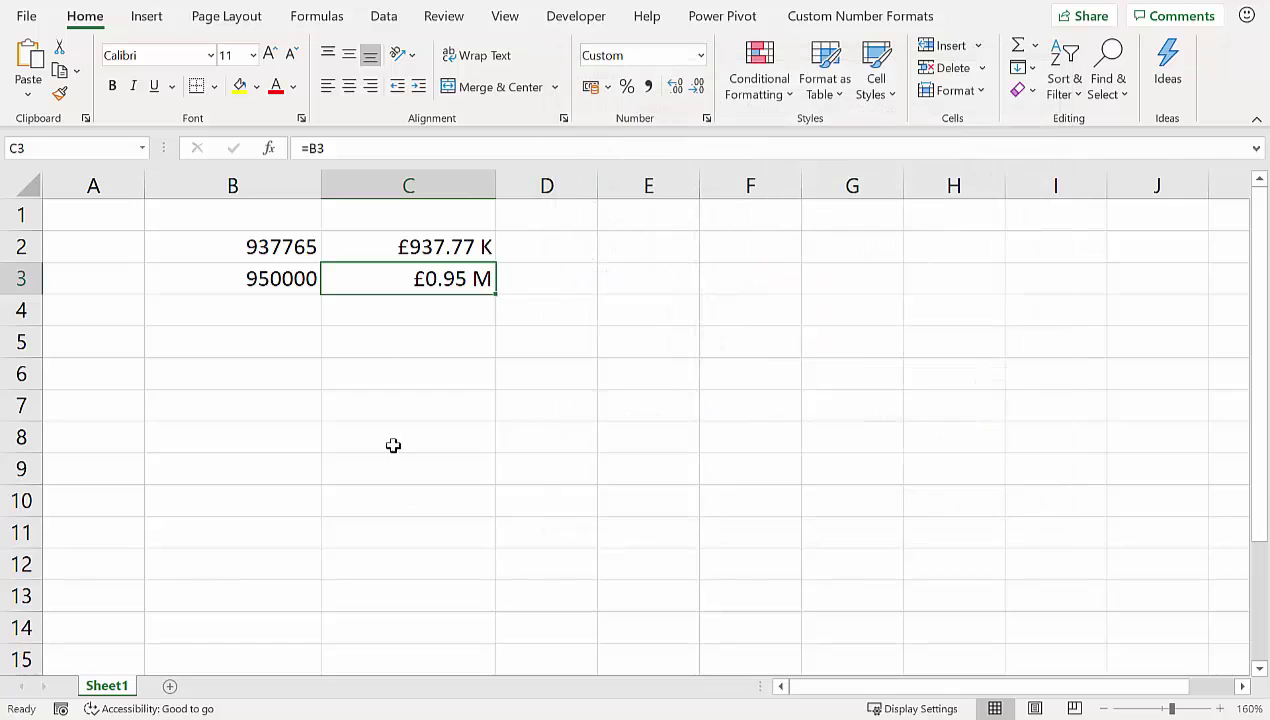